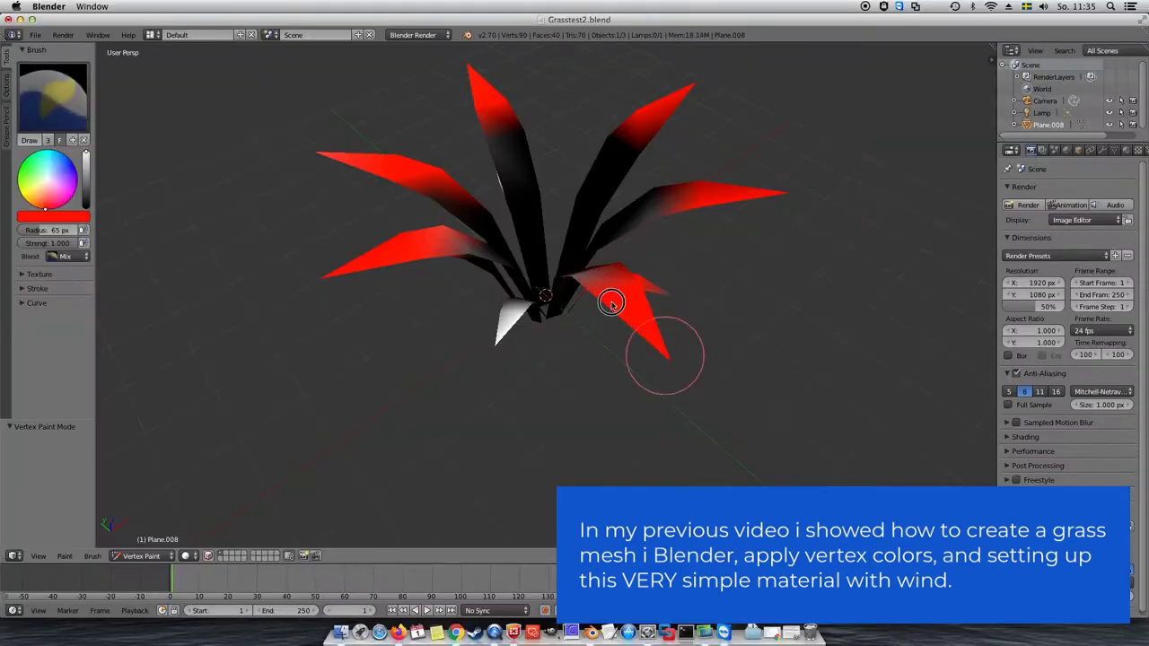
Paint the grass blade tips red, then switch the brush colour to black for the bases
mouse_move(610, 304)
mouse_down()
mouse_move(503, 328)
mouse_move(462, 251)
mouse_move(564, 317)
mouse_move(517, 332)
mouse_move(422, 260)
mouse_up()
scroll(508, 321, up, 3)
drag(86, 157, 87, 210)
mouse_move(526, 218)
middle_down()
mouse_move(539, 303)
mouse_move(547, 269)
middle_up()
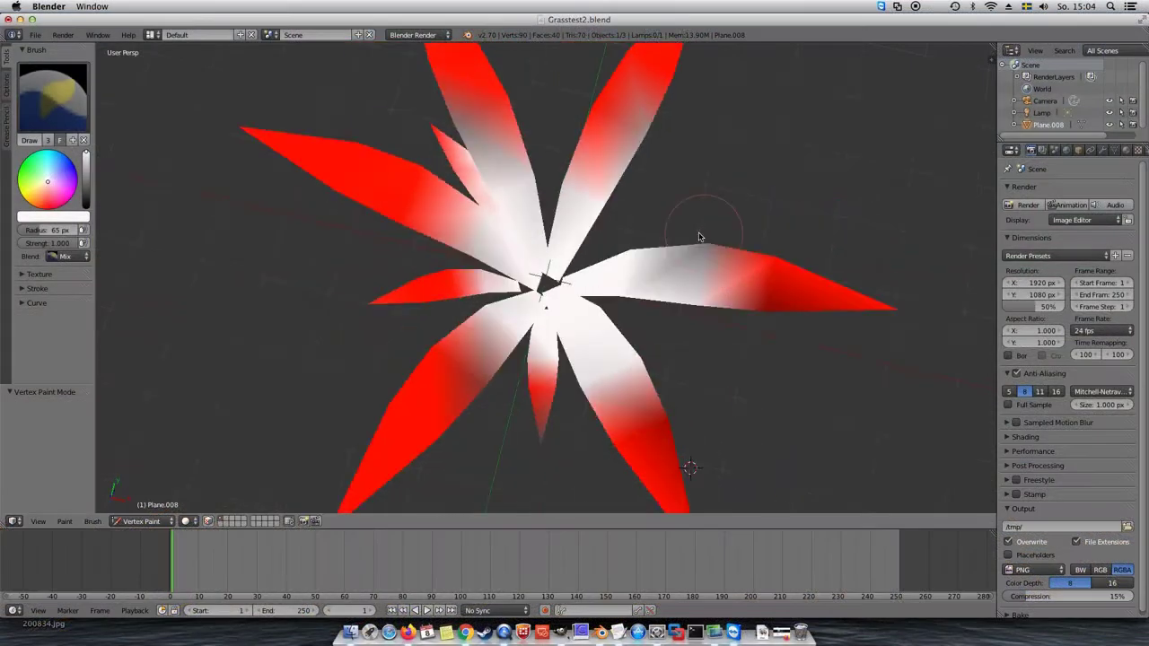
middle_drag(700, 237, 648, 236)
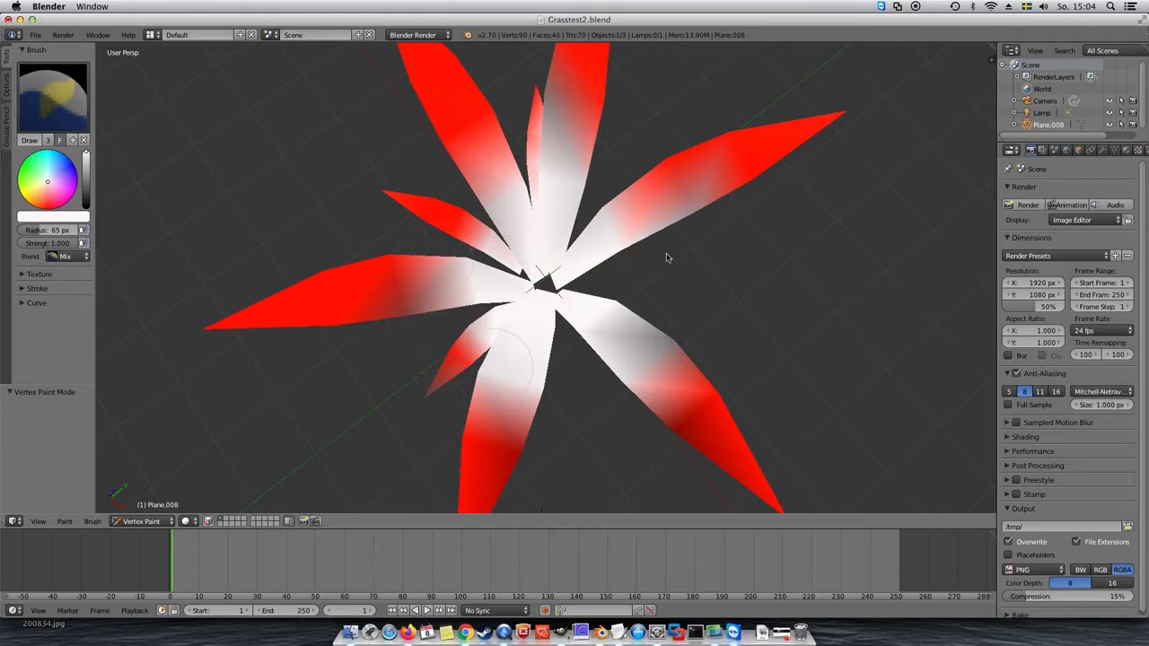
middle_drag(782, 260, 540, 267)
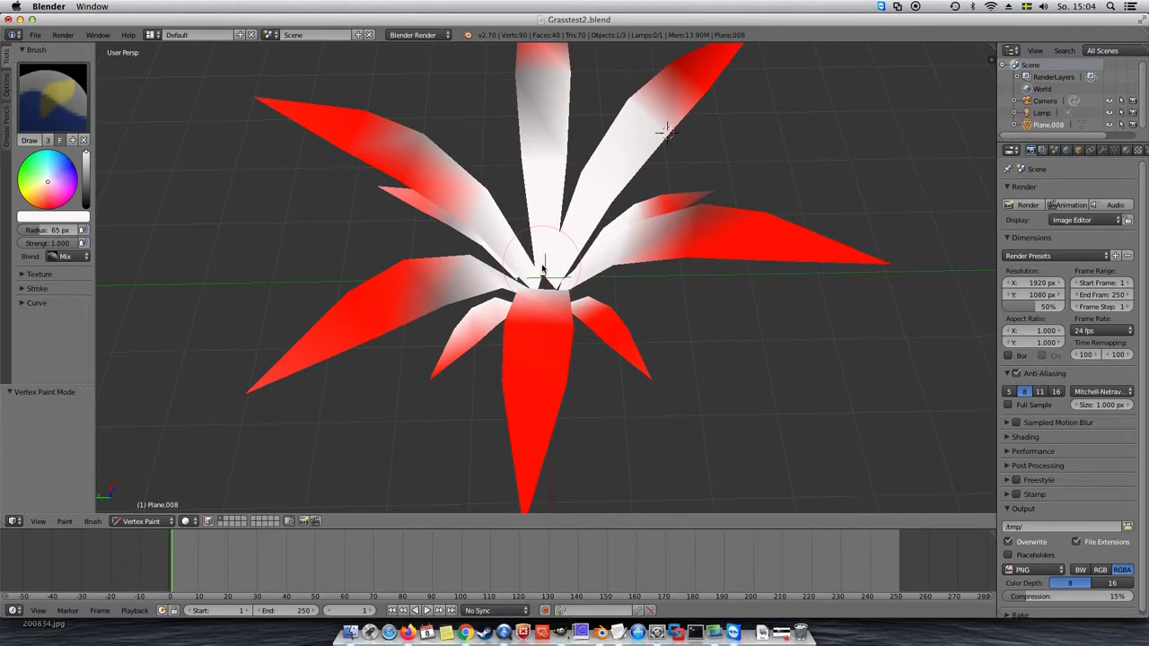
middle_drag(544, 266, 438, 281)
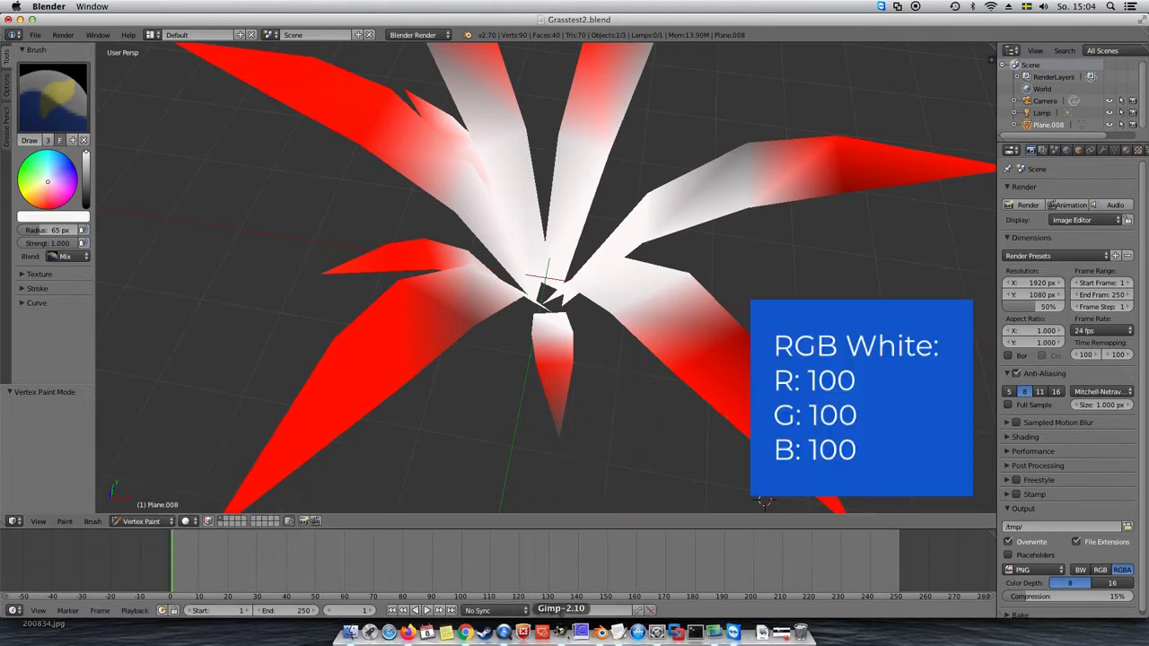
In GIMP's foreground colour dialog, set pure white, then pick a red shade and adjust its red value
click(601, 632)
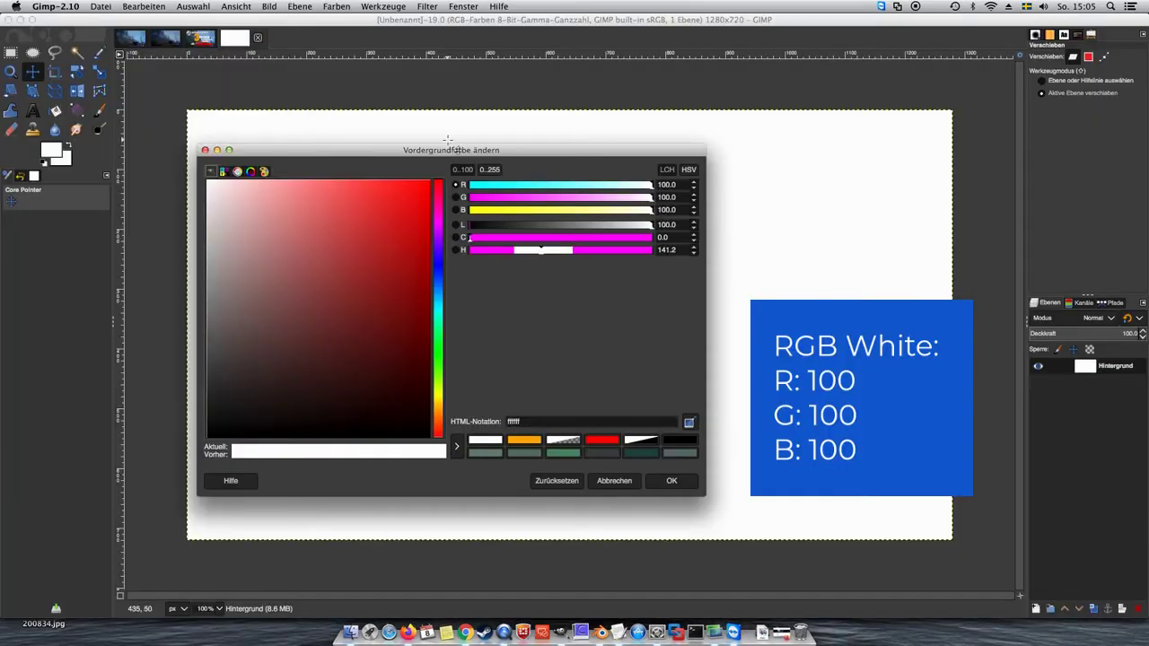
drag(342, 271, 179, 160)
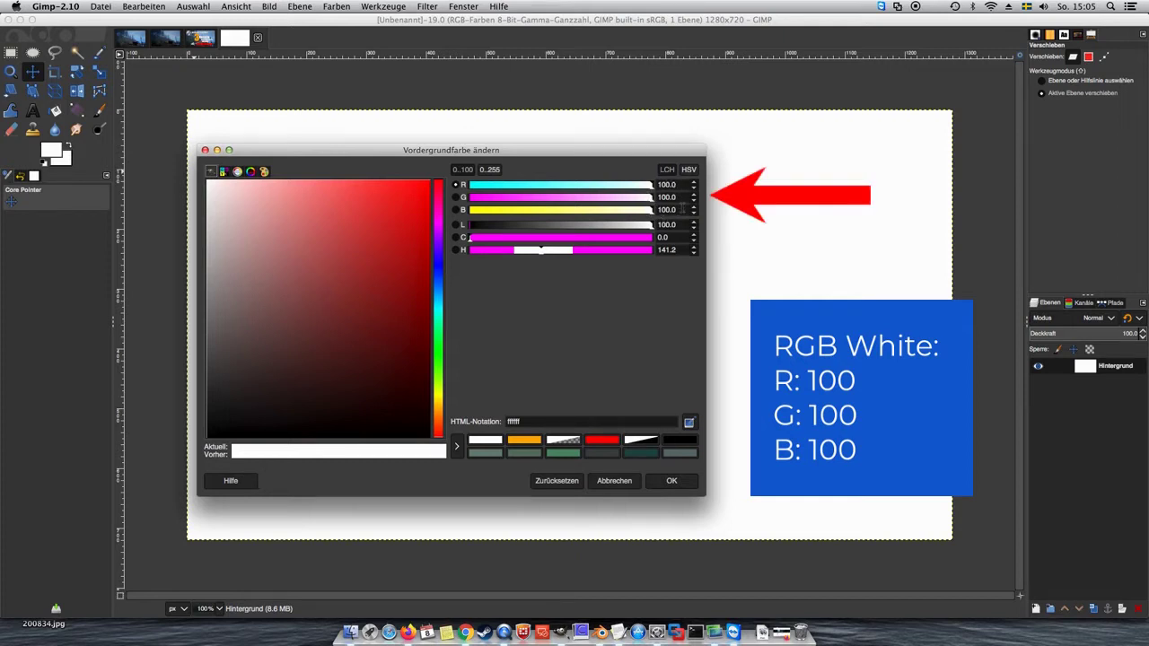
drag(296, 223, 438, 169)
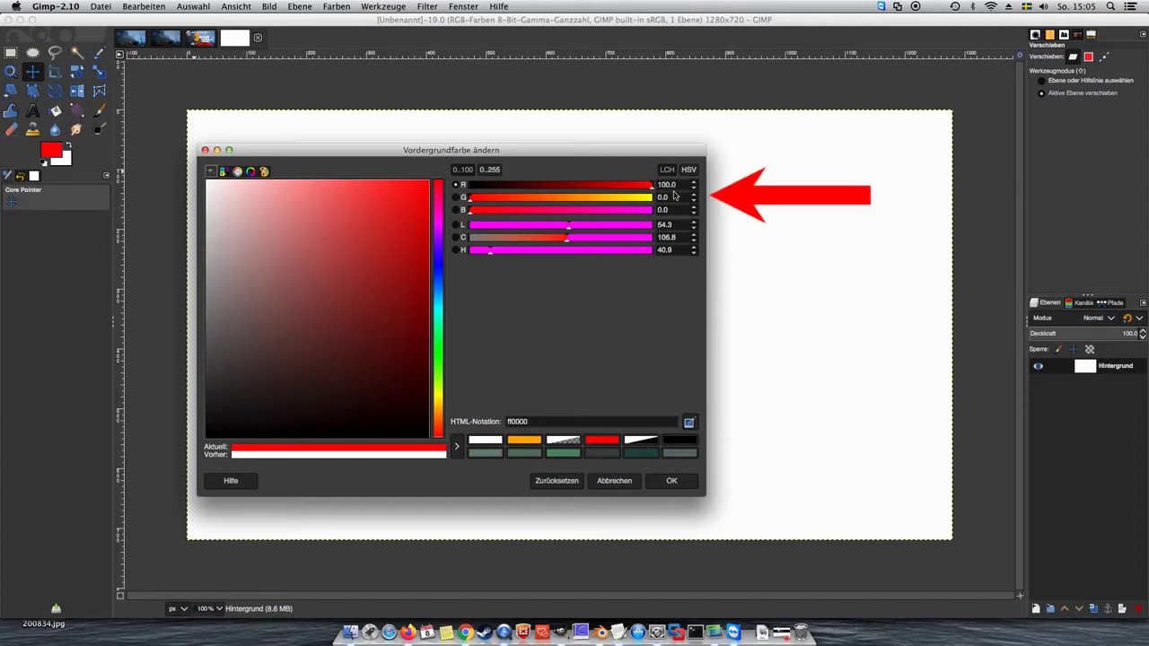
key(Tab)
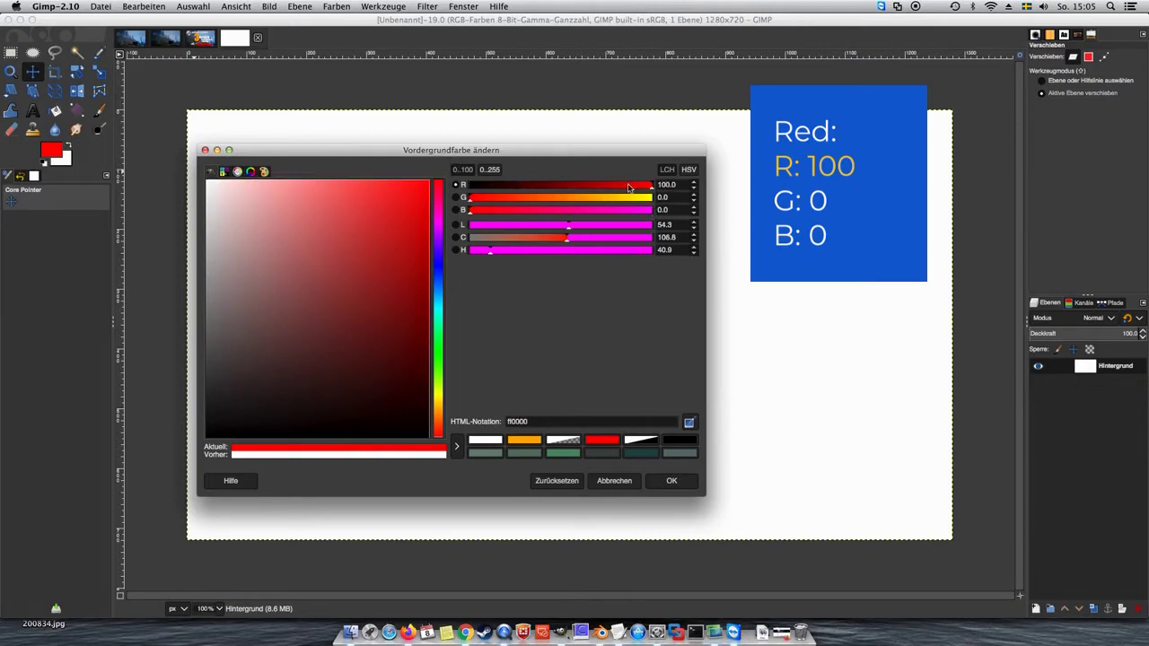
drag(629, 186, 660, 186)
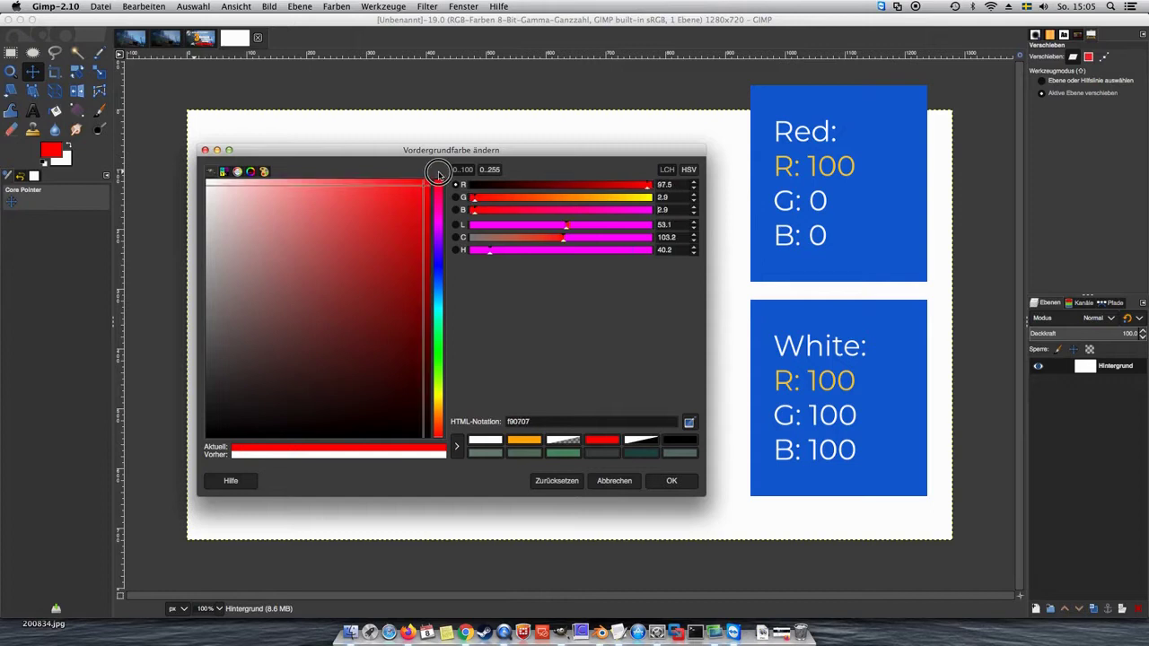
Go back to pure white, then pure red, then set 0/0/0 black and confirm it as foreground
drag(287, 180, 183, 173)
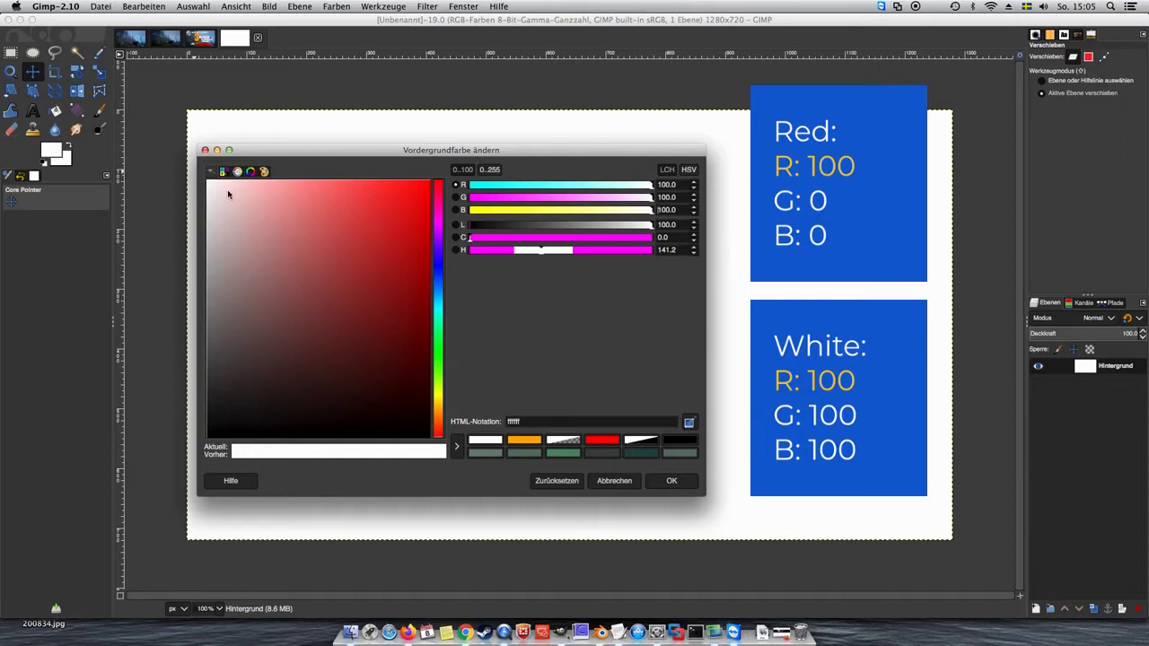
click(665, 184)
click(429, 181)
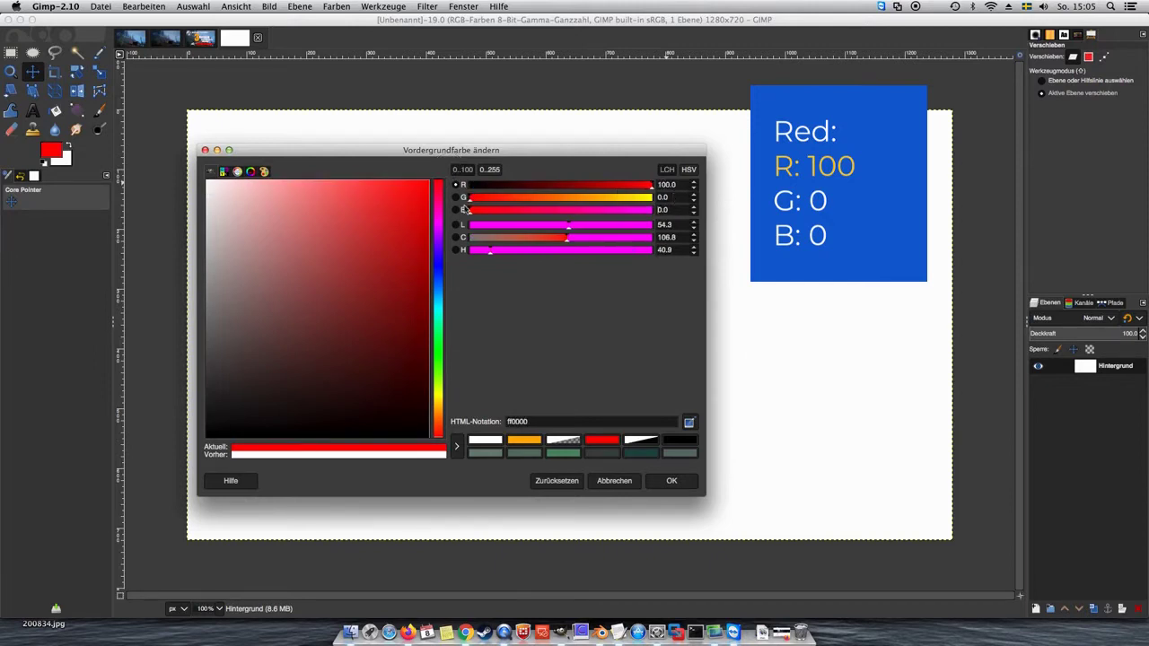
drag(429, 184, 467, 449)
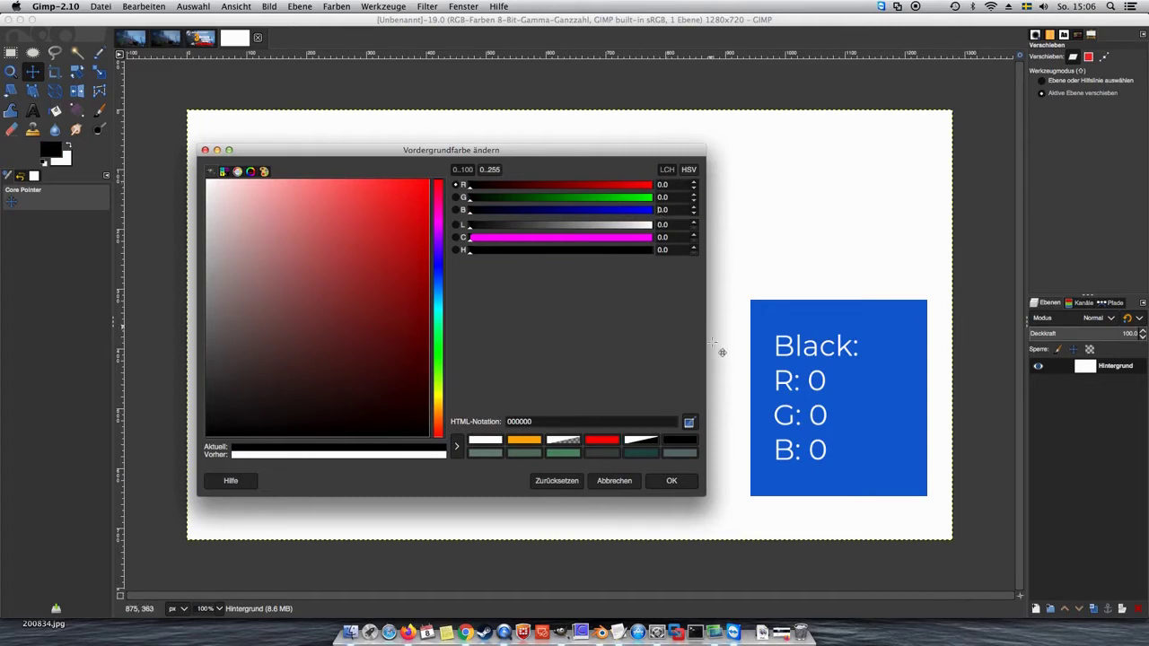
click(682, 479)
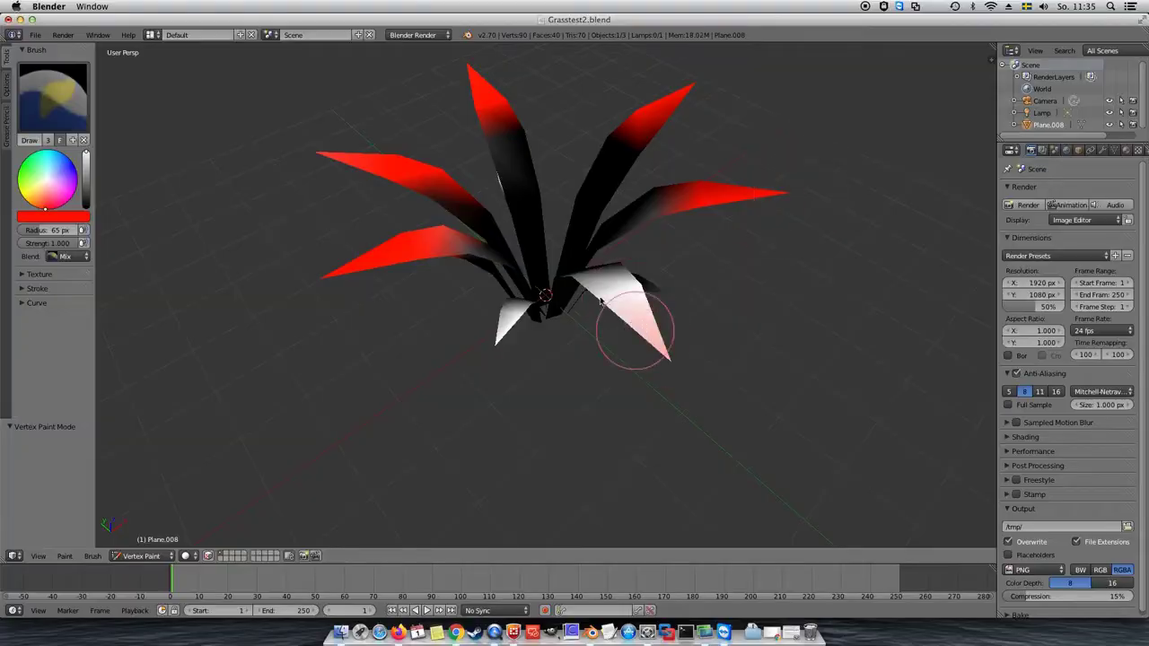
Paint the remaining white leaf patches red, including the underside, and switch the brush to black
mouse_move(636, 329)
mouse_down()
mouse_move(649, 333)
mouse_move(616, 320)
mouse_move(519, 323)
mouse_up()
mouse_move(474, 313)
middle_down()
mouse_move(551, 326)
mouse_move(518, 333)
middle_up()
drag(434, 241, 423, 243)
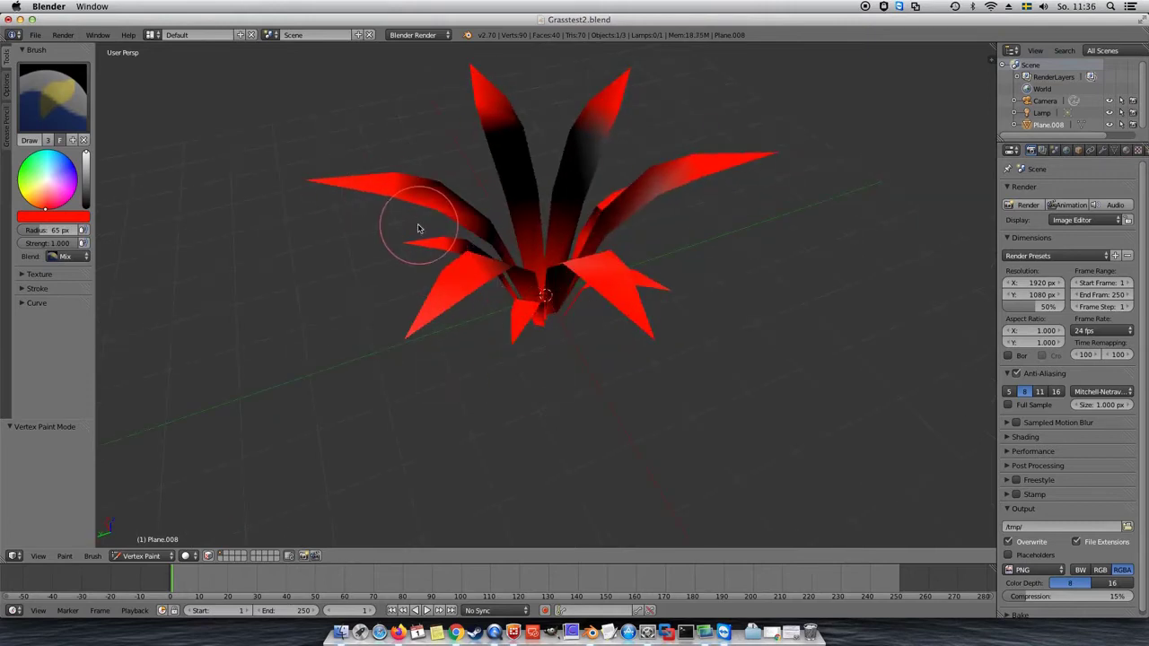
key(s)
mouse_move(557, 220)
middle_down()
mouse_move(547, 290)
mouse_move(603, 323)
middle_up()
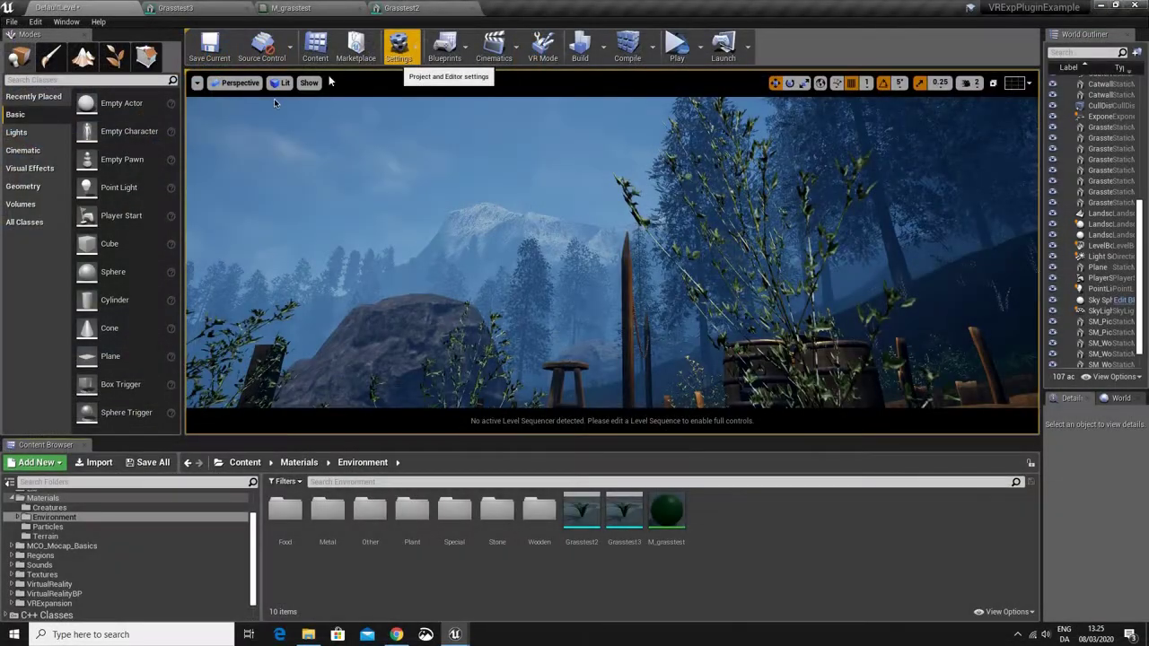
click(190, 12)
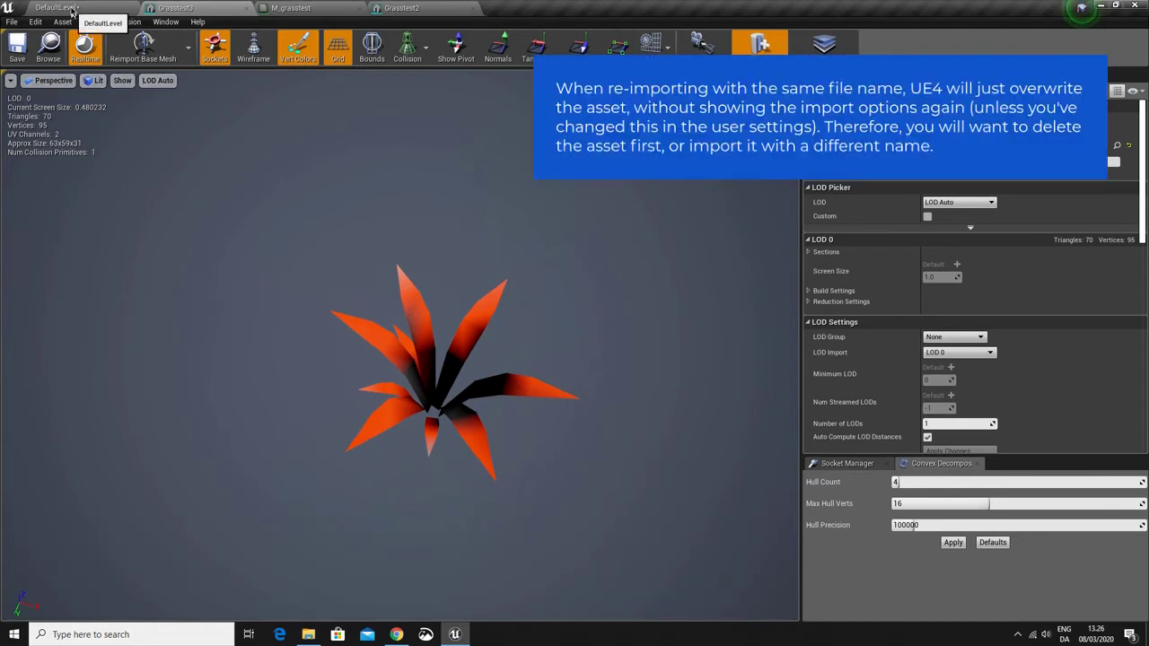
click(71, 9)
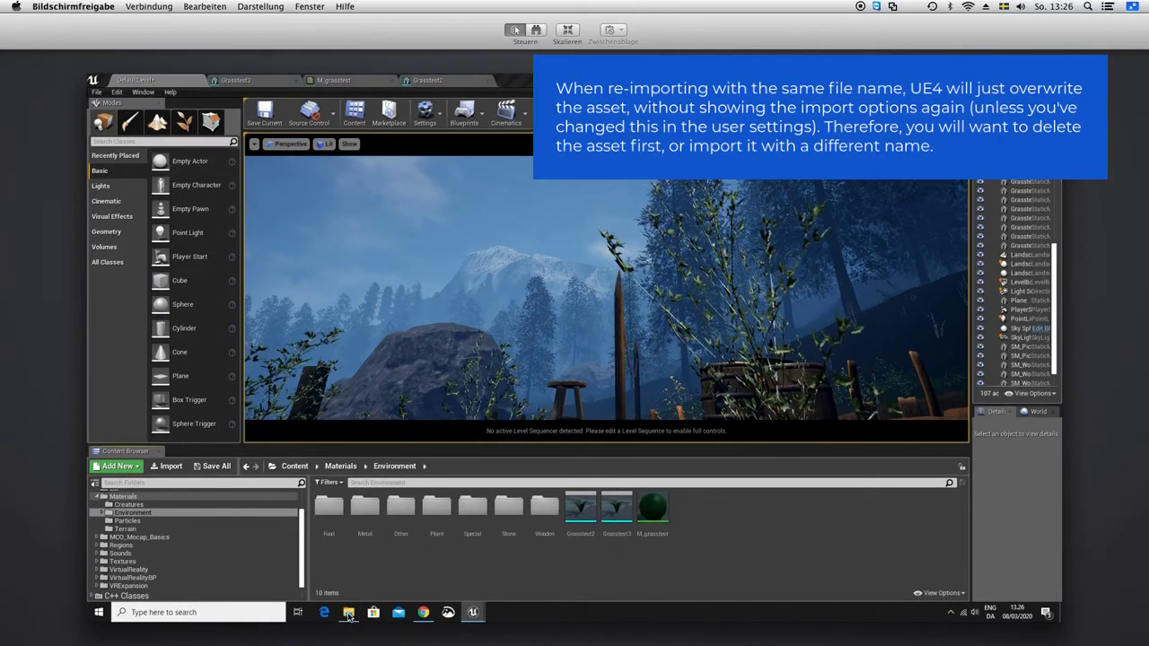
Drag Grasstest4.fbx from Downloads into Unreal's Environment content folder
click(348, 613)
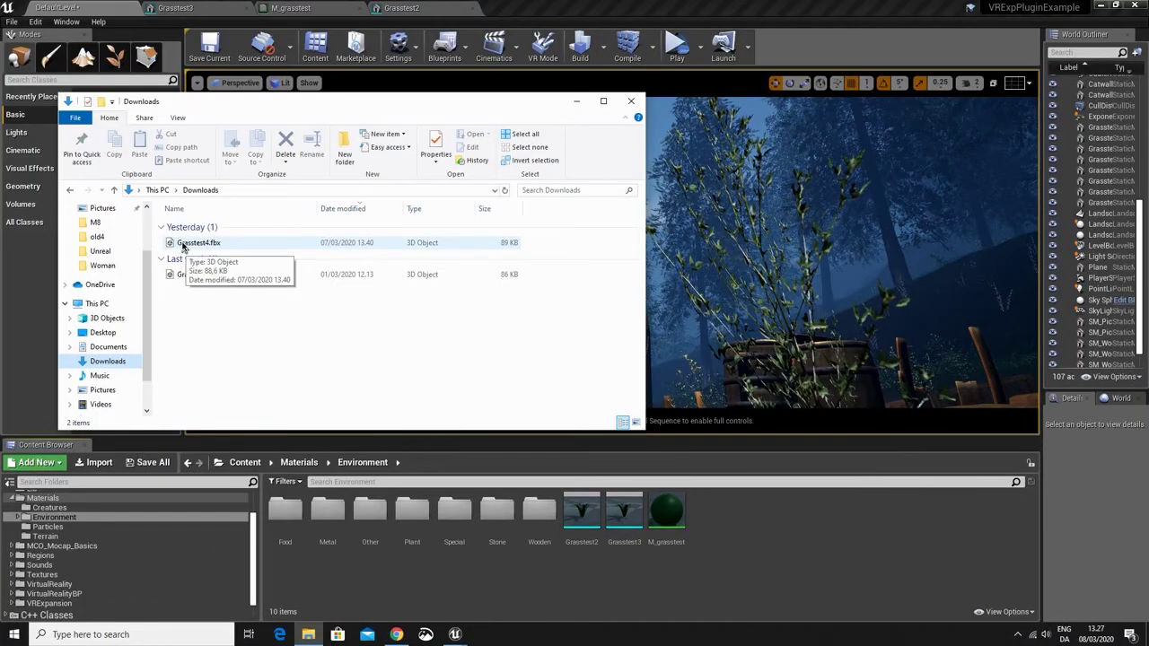
drag(186, 249, 737, 538)
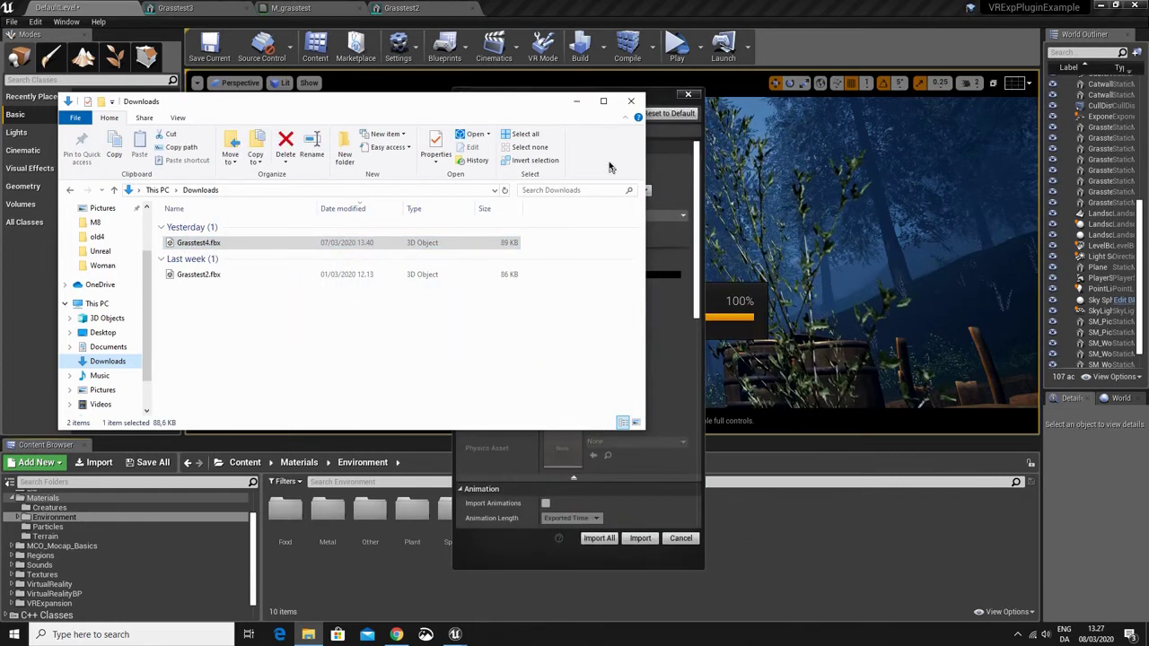
click(577, 101)
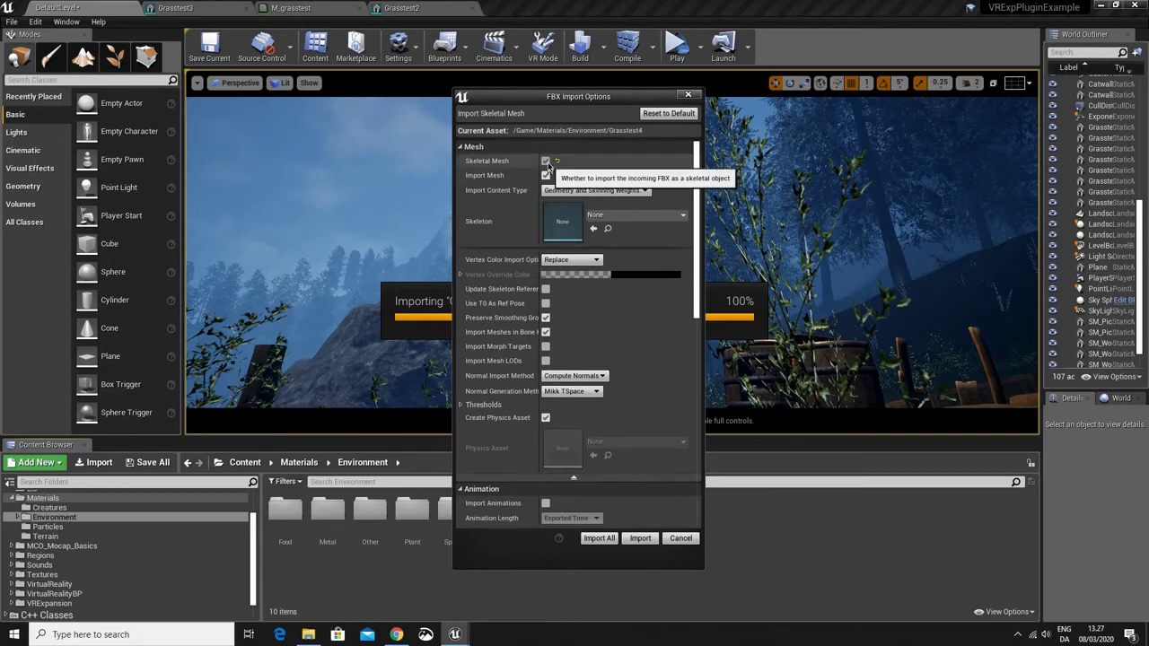
Import Grasstest4 with Skeletal Mesh unchecked and Vertex Color Import Option set to Replace
click(546, 162)
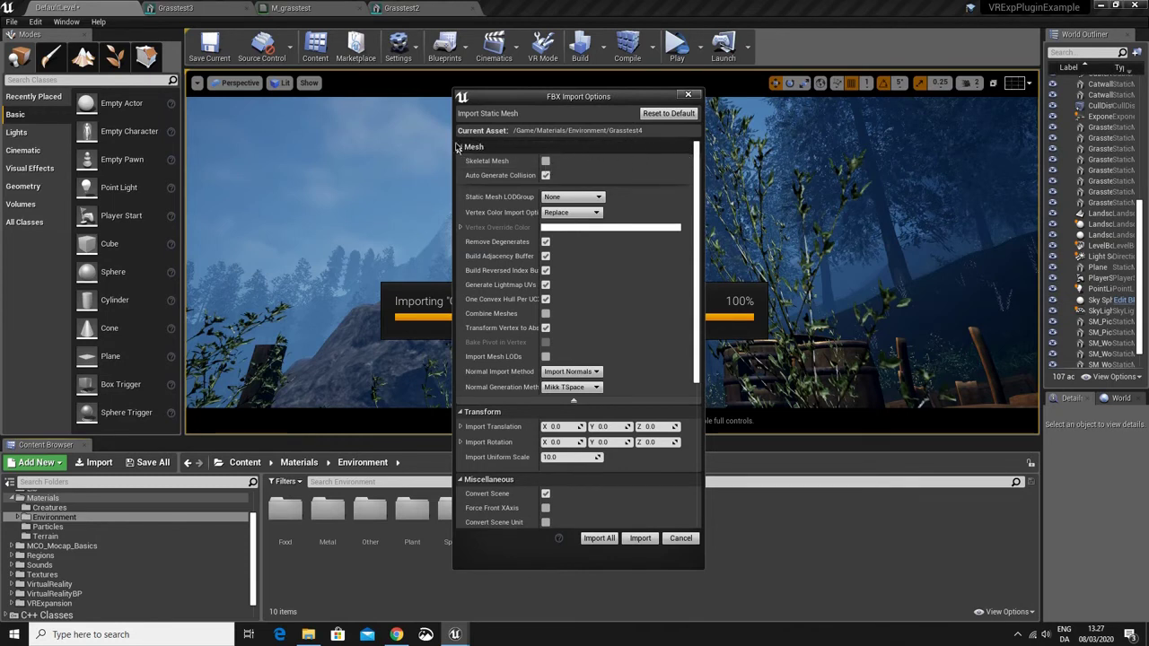
click(573, 401)
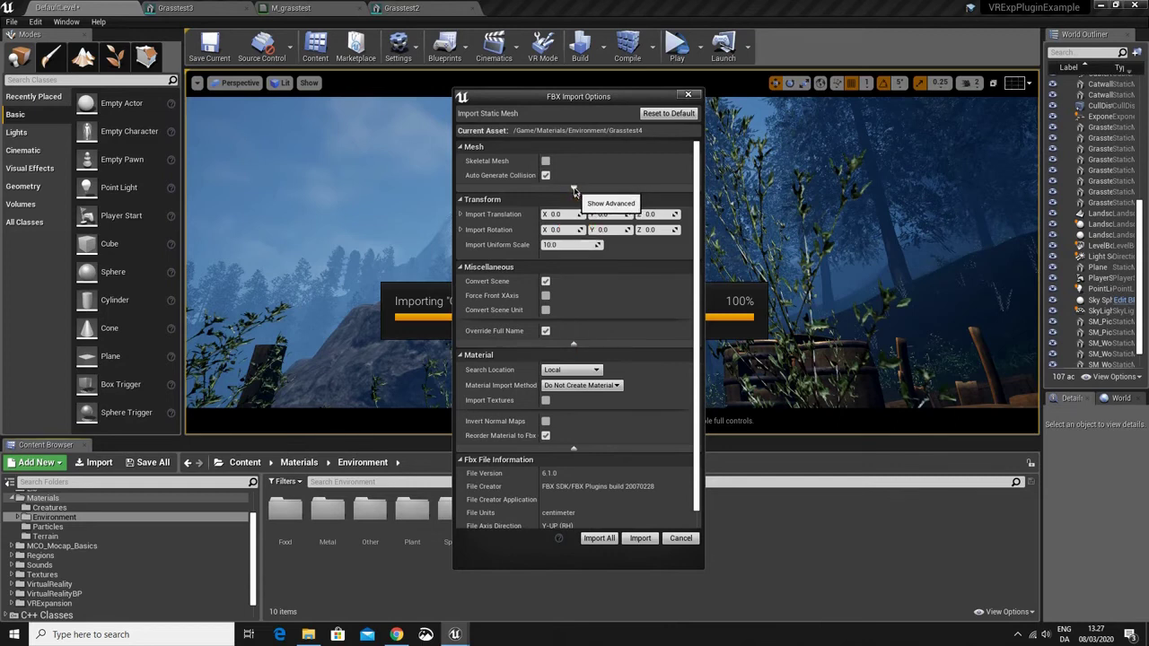
click(574, 190)
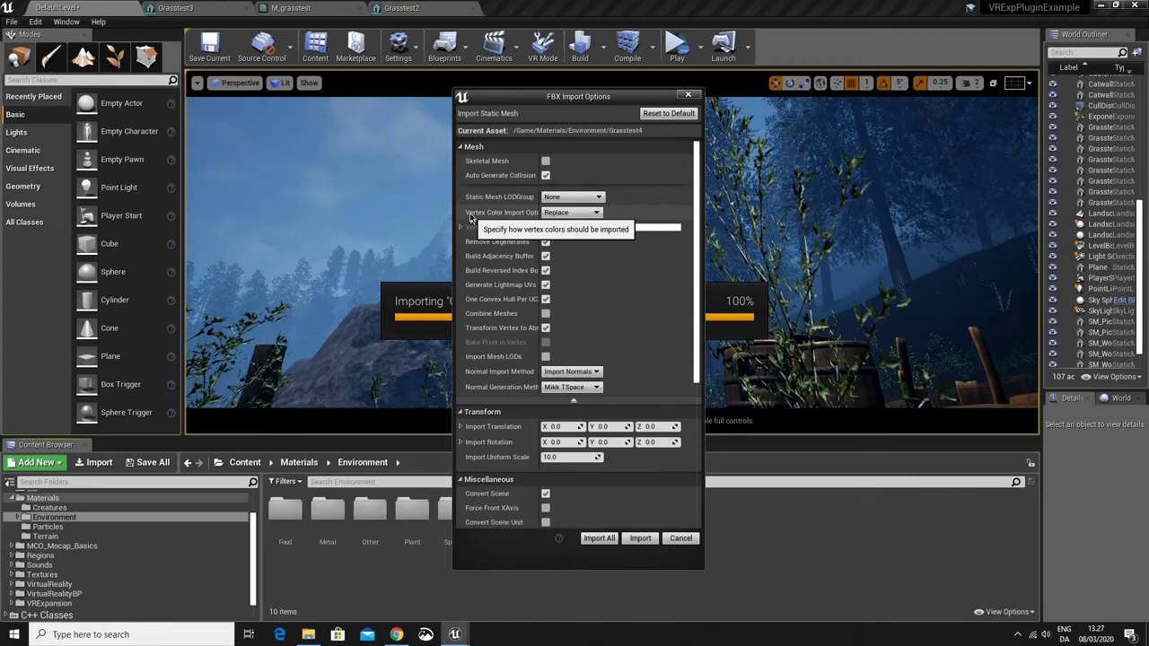
click(565, 213)
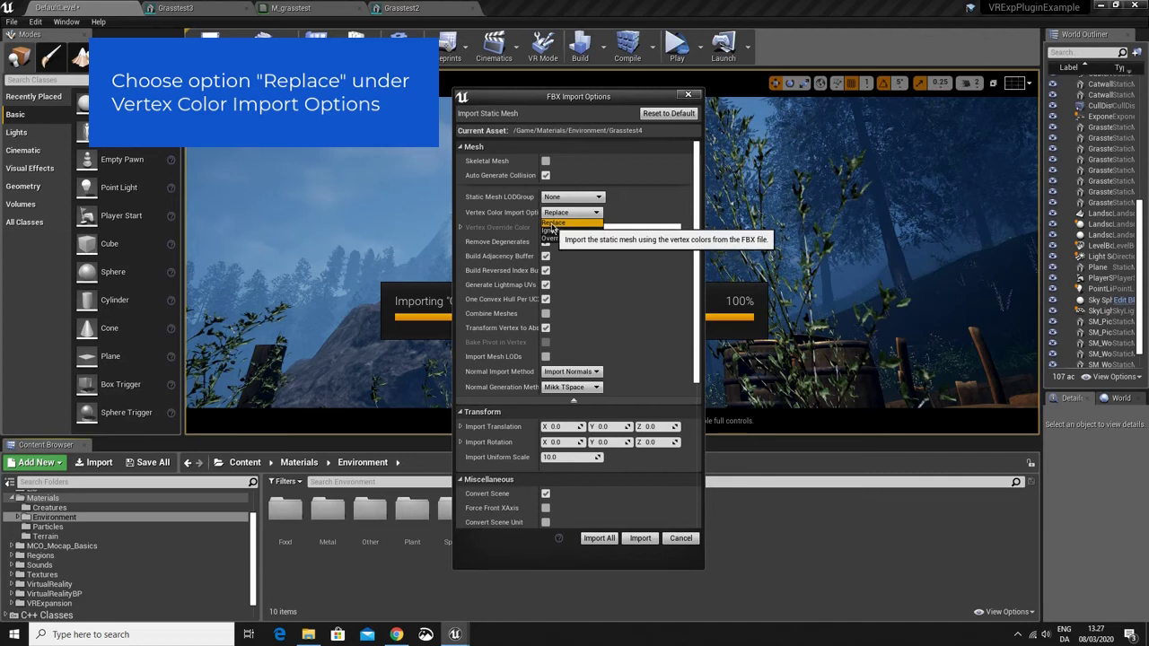
click(553, 222)
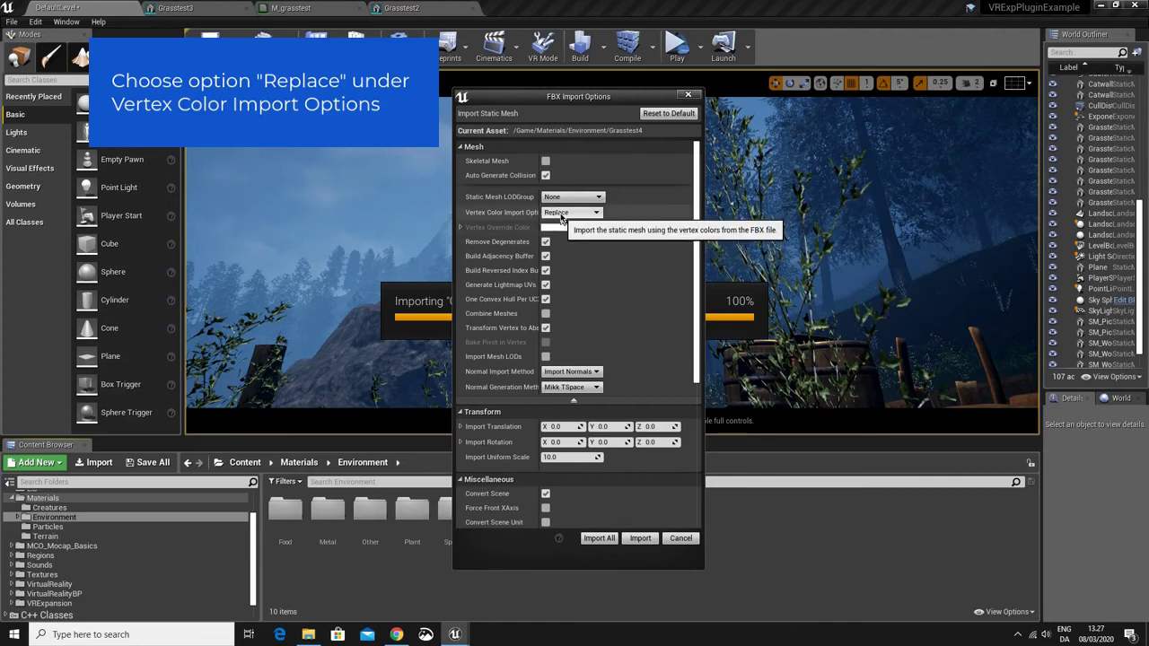
click(643, 538)
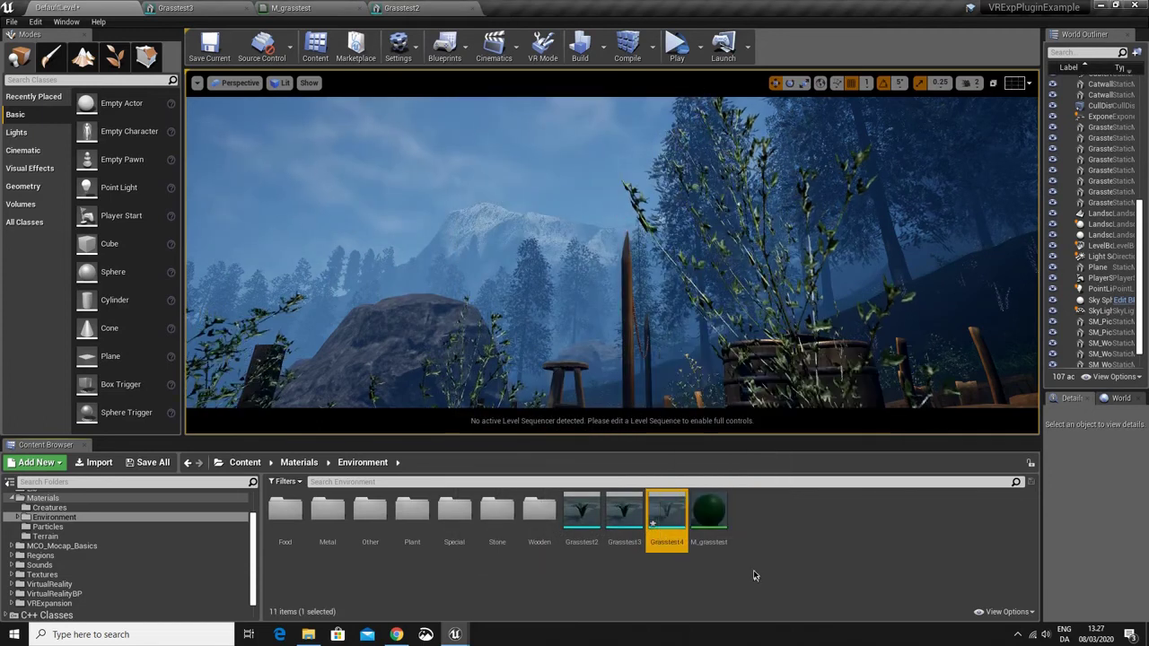
Open Grasstest4 in the Static Mesh Editor and turn on Vert Colors to show red tips and a black base
double_click(669, 511)
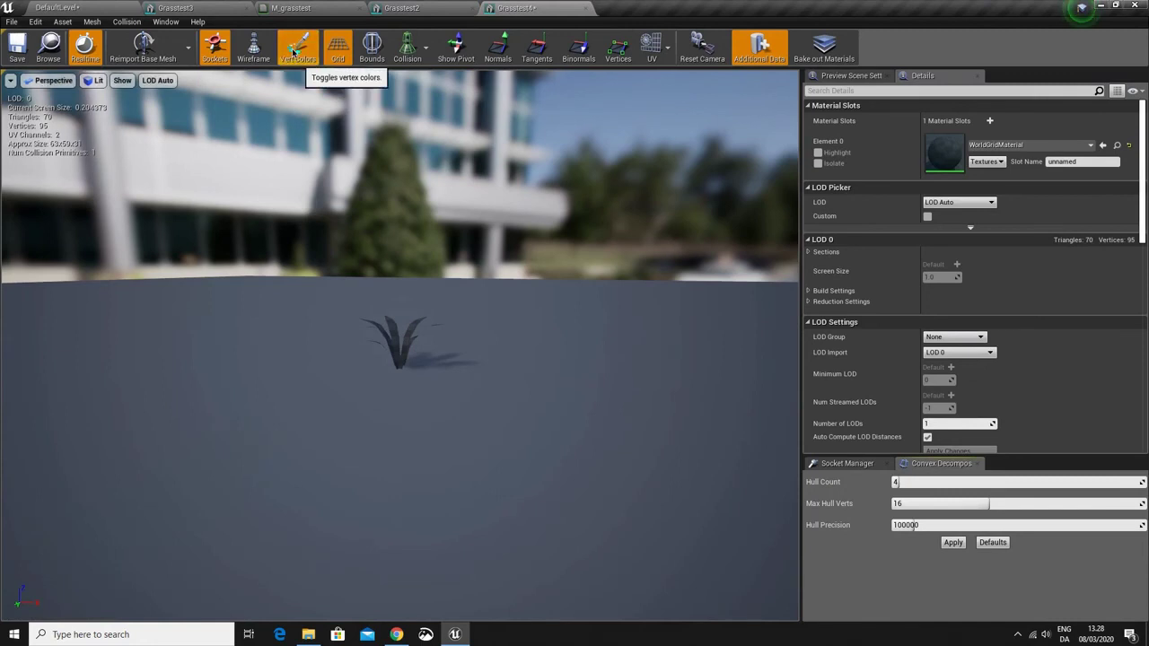
click(296, 52)
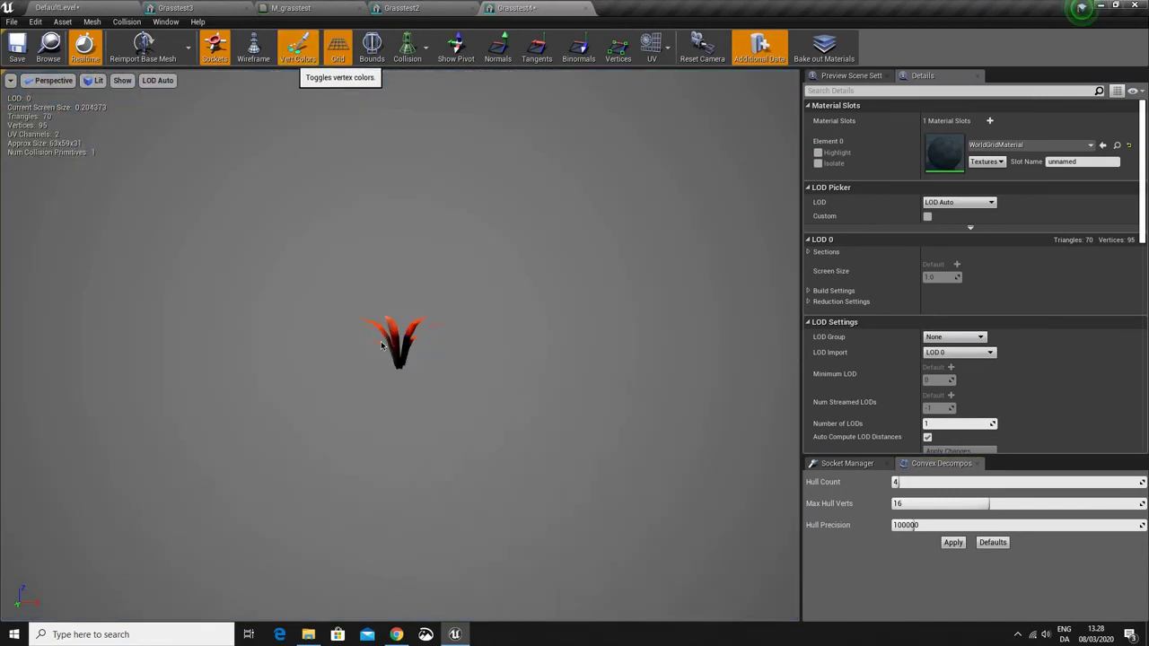